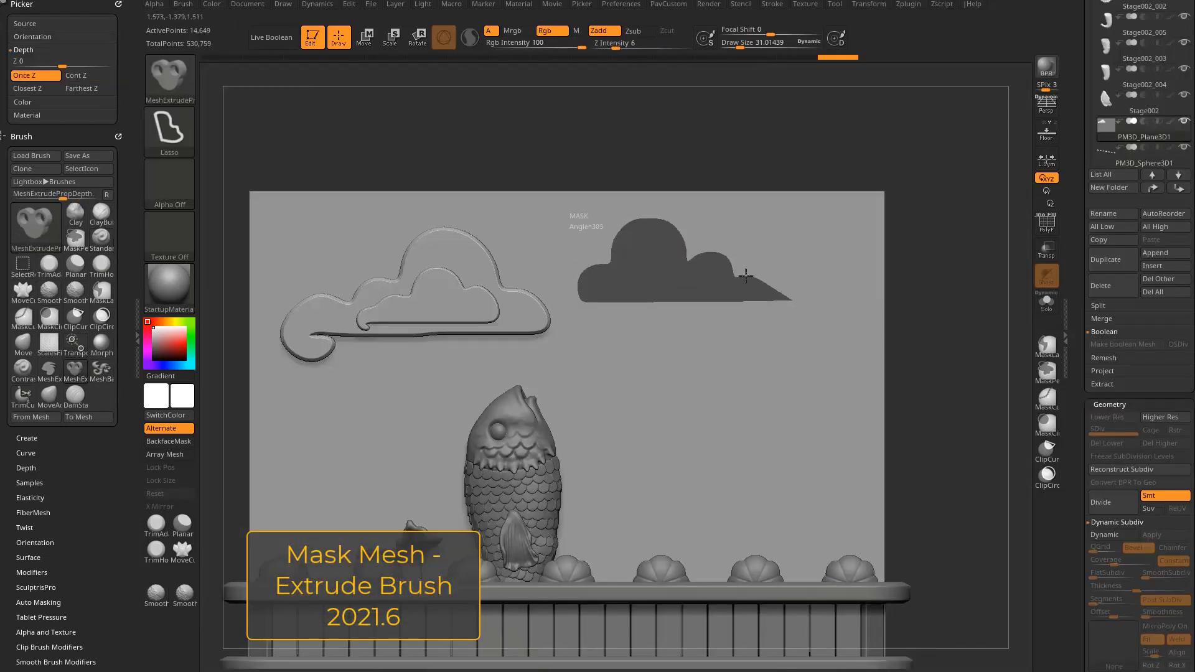
- Lasso-extrude a cloud outline and a wave outline into raised relief meshes with MeshExtrude
drag(746, 276, 797, 311)
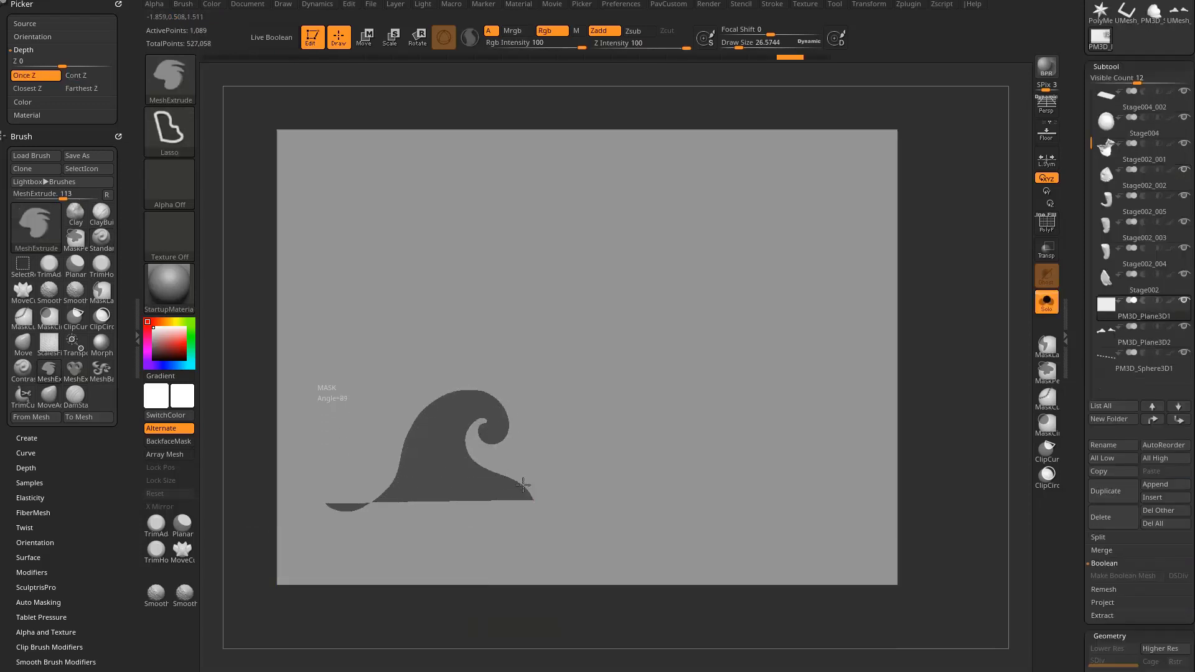
drag(522, 485, 534, 498)
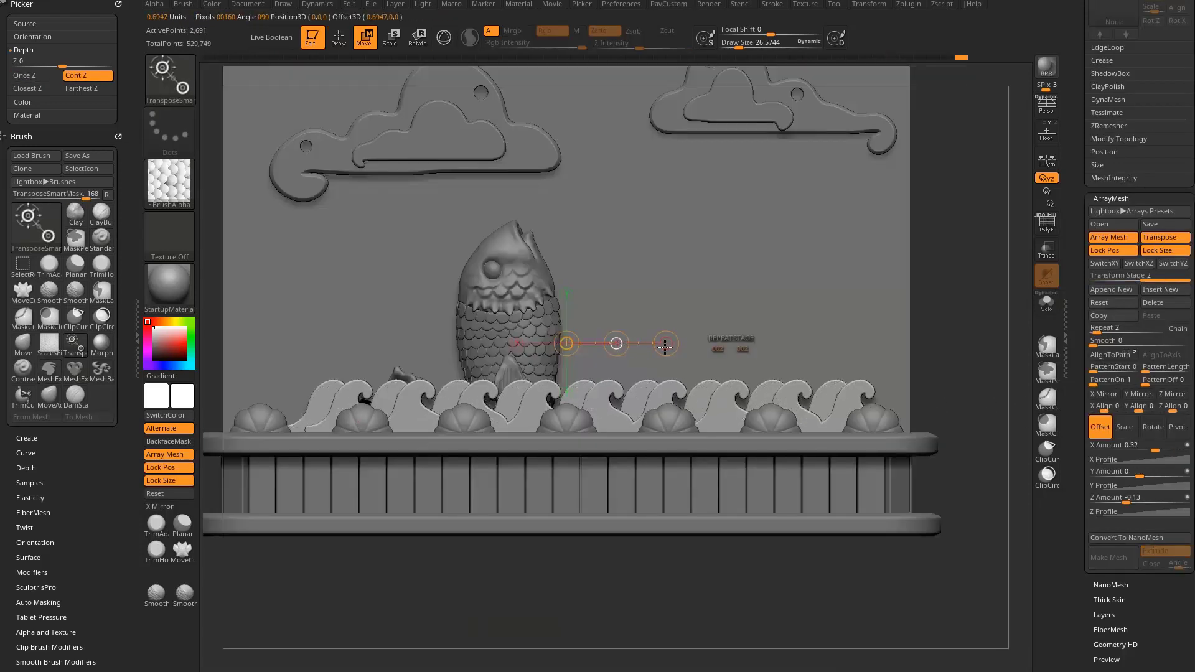